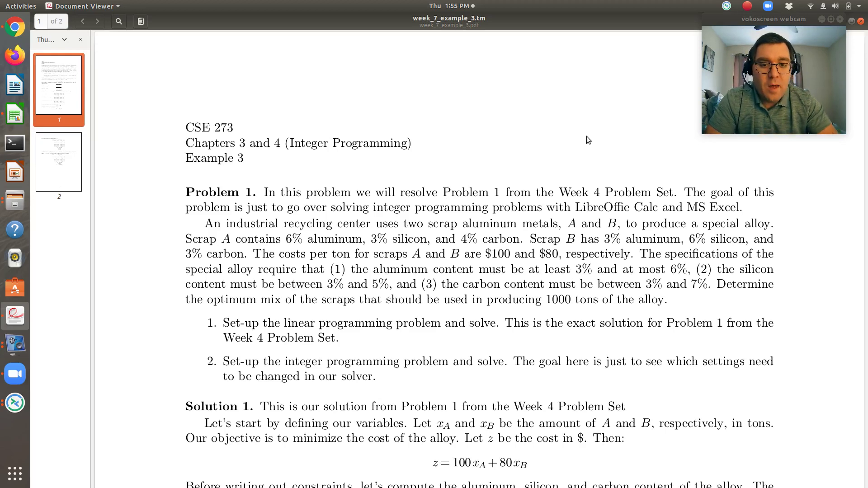
Review the alloy problem statement and the linear and integer programming formulations in the PDF
{"action": "scroll", "coordinate": [587, 137], "scroll_direction": "down", "scroll_amount": 2}
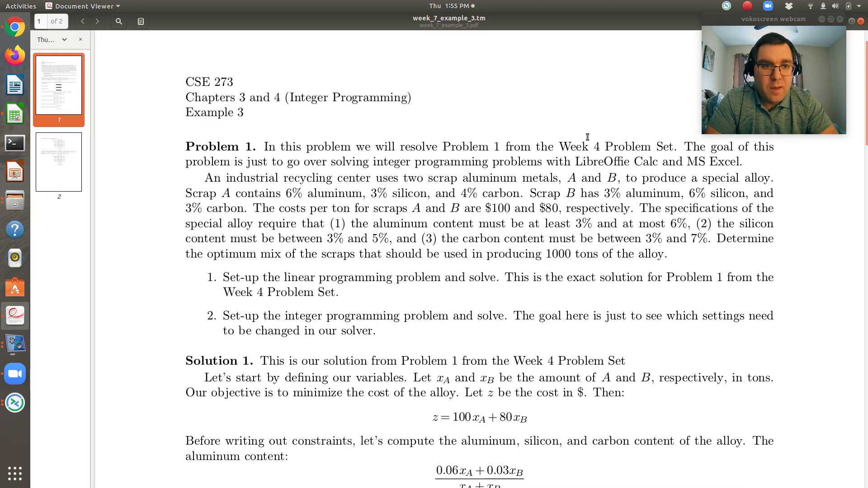
{"action": "scroll", "coordinate": [587, 137], "scroll_direction": "down", "scroll_amount": 4}
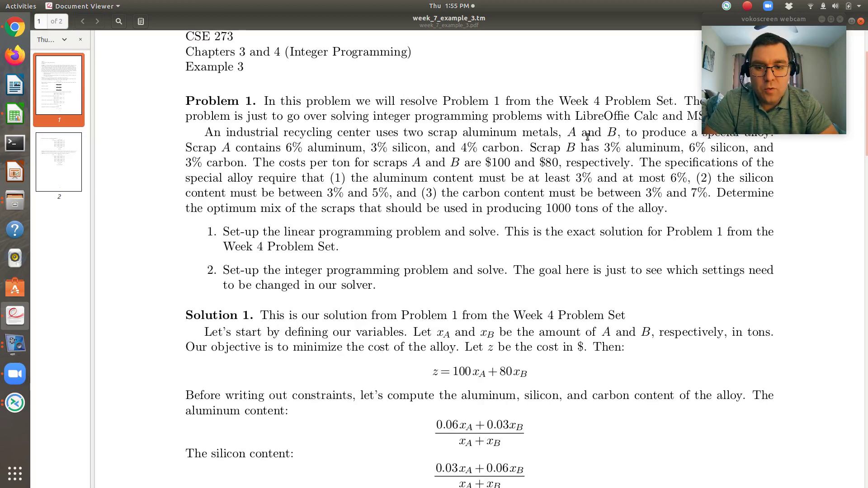
{"action": "scroll", "coordinate": [587, 137], "scroll_direction": "down", "scroll_amount": 20}
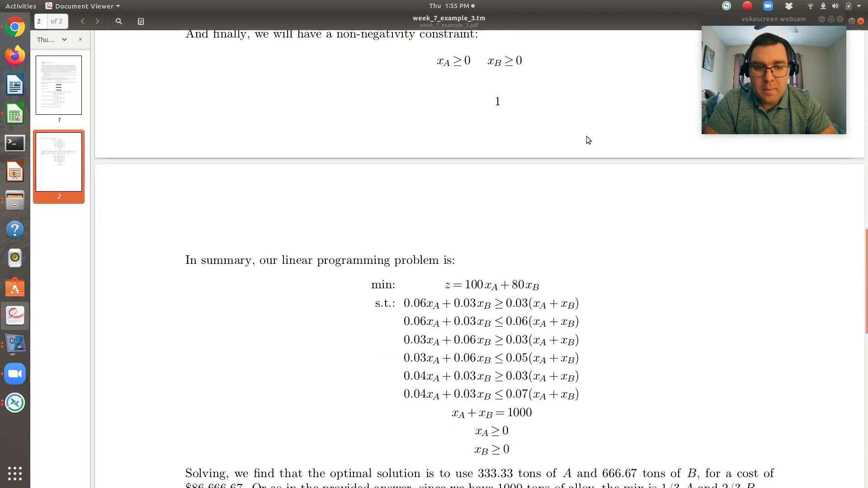
{"action": "scroll", "coordinate": [587, 139], "scroll_direction": "up", "scroll_amount": 6}
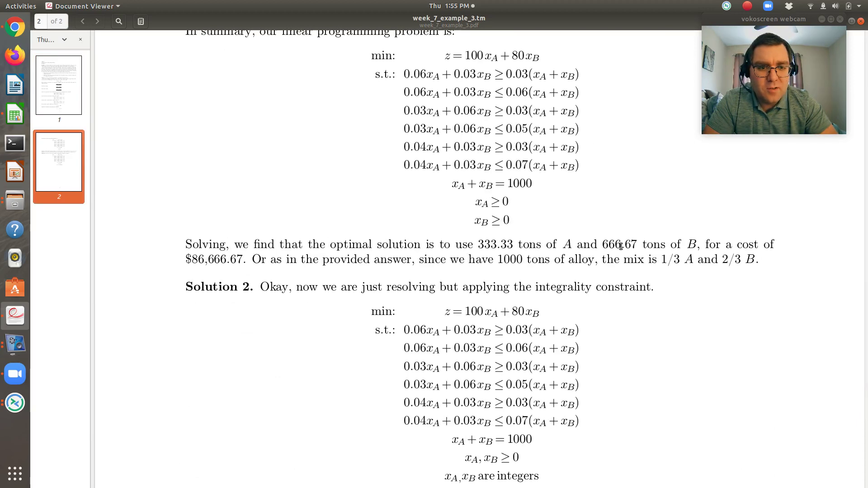
{"action": "key", "text": "Home"}
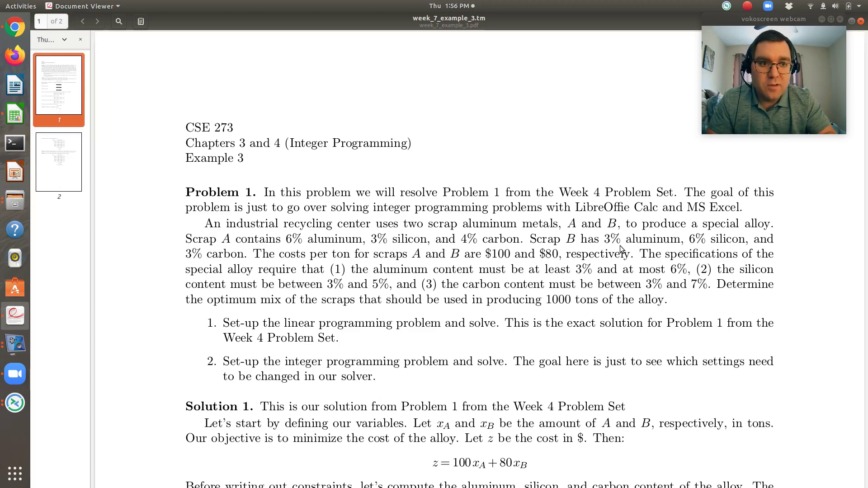
Switch to the Excel workbook, run Solver on the part_1 model with the GRG Nonlinear method and keep the solution
{"action": "key", "text": "alt+Tab"}
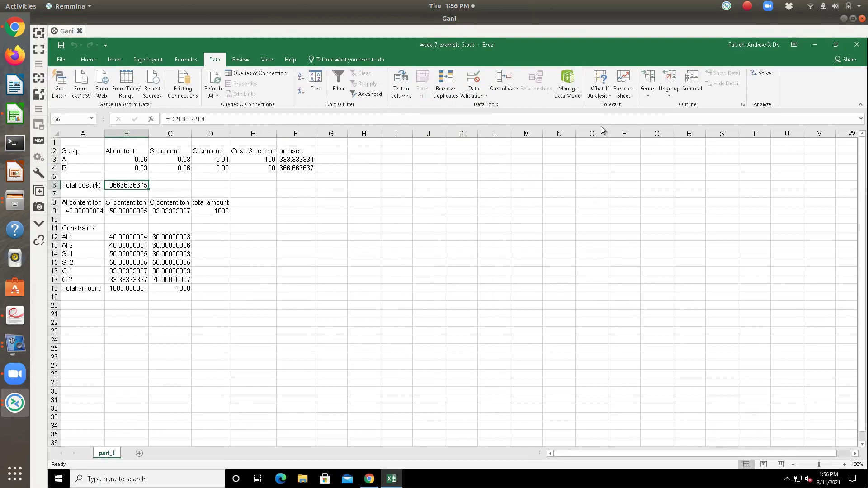
{"action": "left_click", "coordinate": [764, 74]}
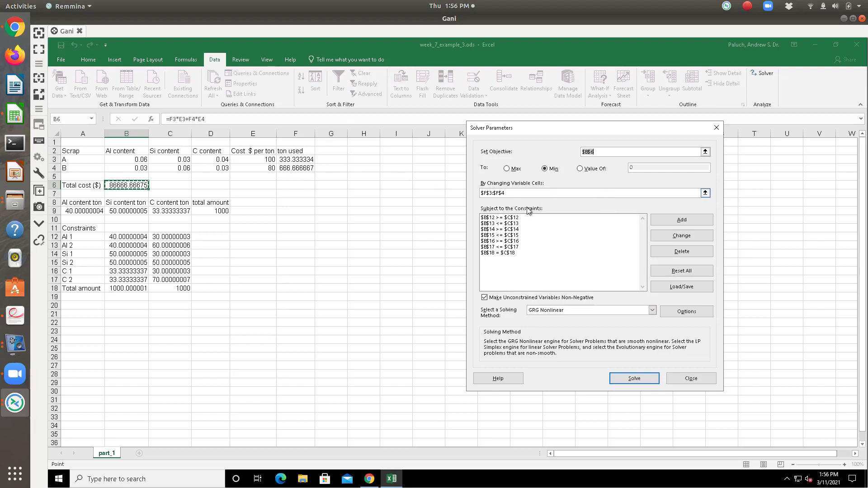
{"action": "left_click", "coordinate": [633, 377]}
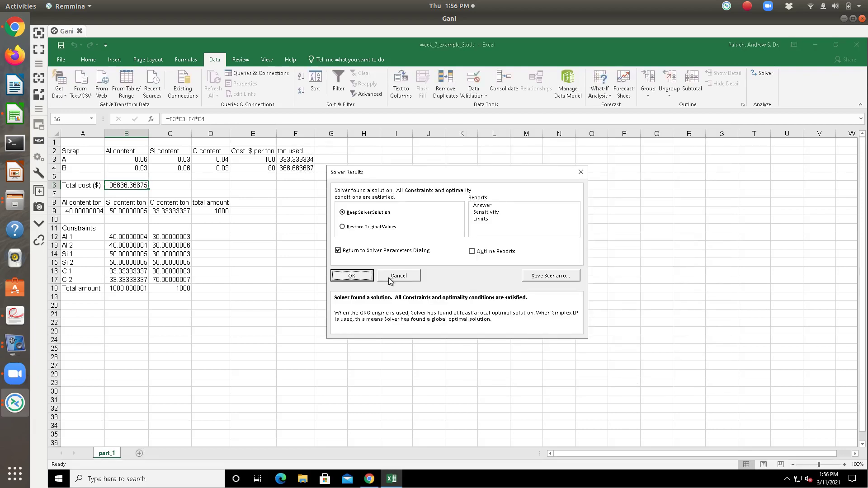
{"action": "left_click", "coordinate": [352, 276]}
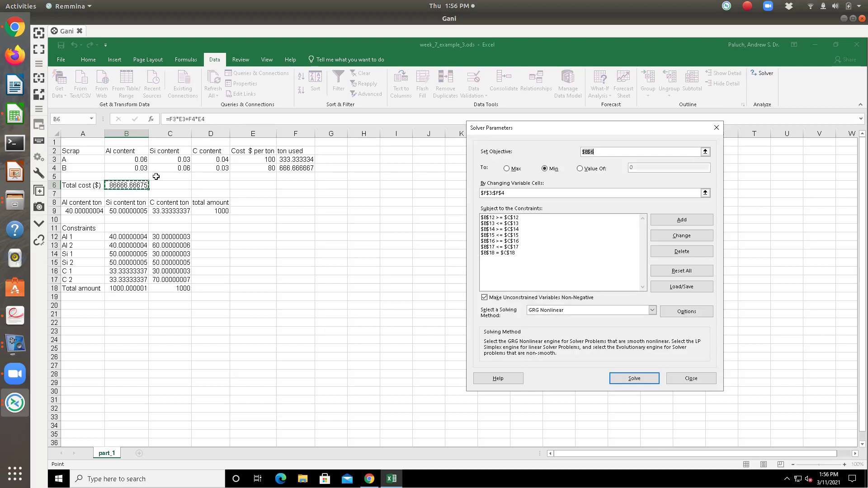
Try to solve the part_1 model with the Simplex LP method
{"action": "left_click", "coordinate": [590, 311]}
{"action": "left_click", "coordinate": [588, 321]}
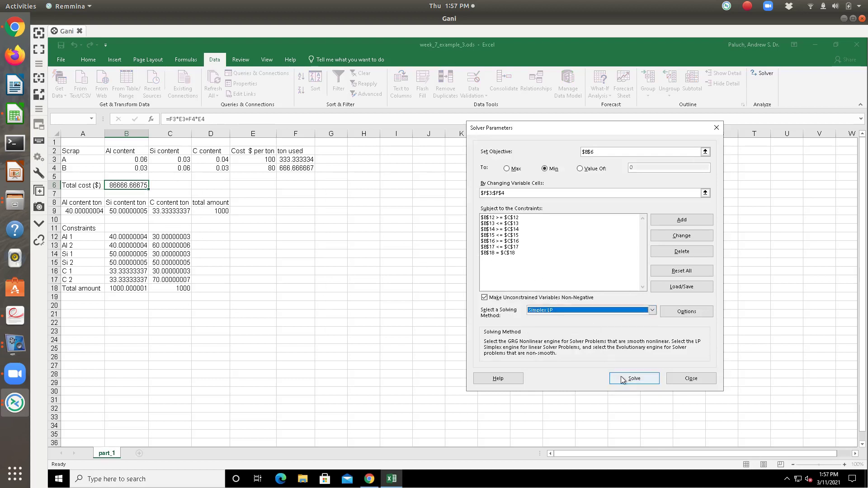
{"action": "left_click", "coordinate": [621, 379]}
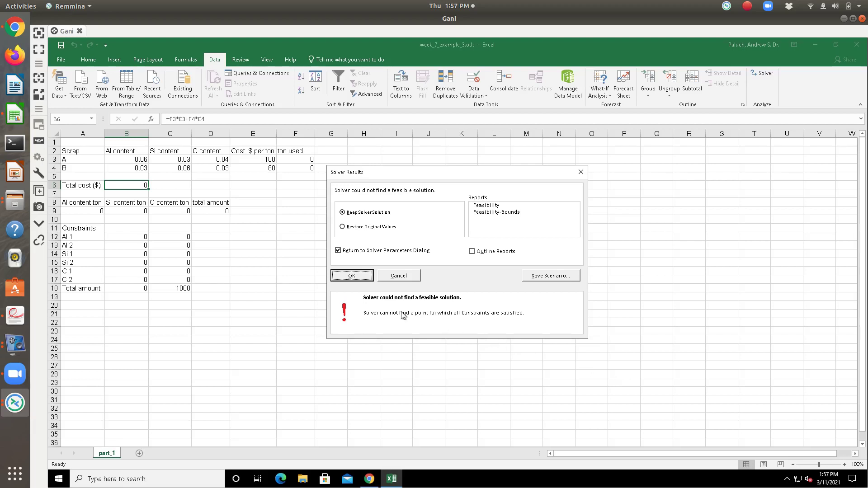
{"action": "left_click", "coordinate": [362, 277]}
Solve part_1 with the GRG Nonlinear method and keep the solution without returning to the Solver parameters
{"action": "left_click", "coordinate": [563, 310]}
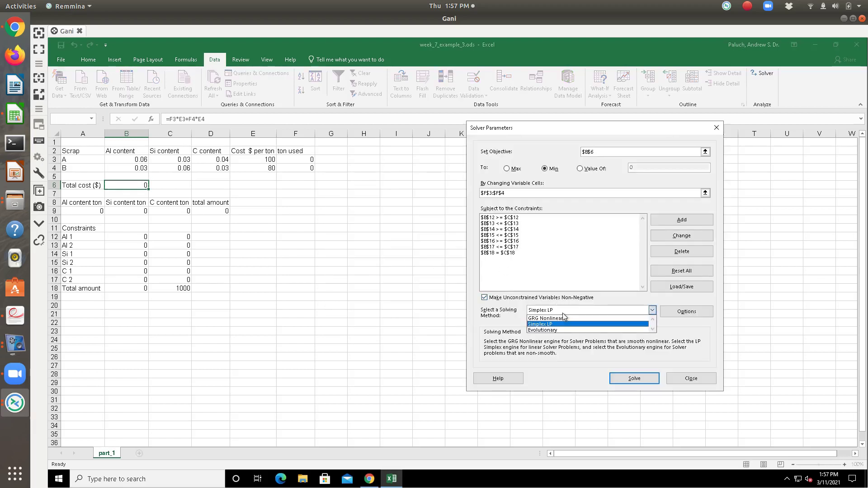
{"action": "left_click", "coordinate": [564, 319]}
{"action": "left_click", "coordinate": [631, 383]}
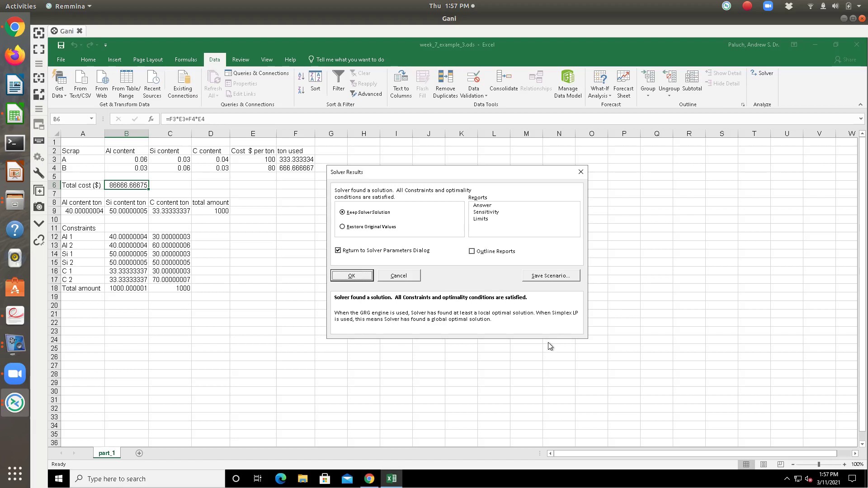
{"action": "left_click", "coordinate": [347, 251]}
{"action": "left_click", "coordinate": [348, 276]}
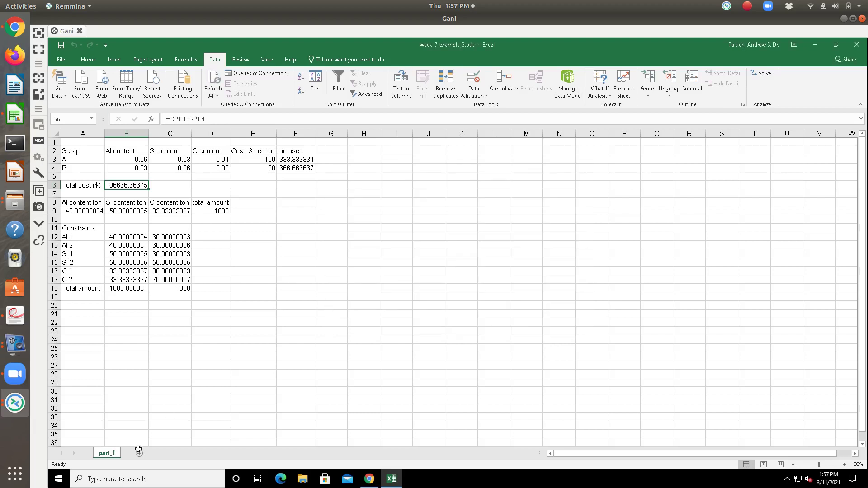
Create a copy of the part_1 sheet at the end of the week_7_example_3.ods workbook
{"action": "right_click", "coordinate": [100, 457]}
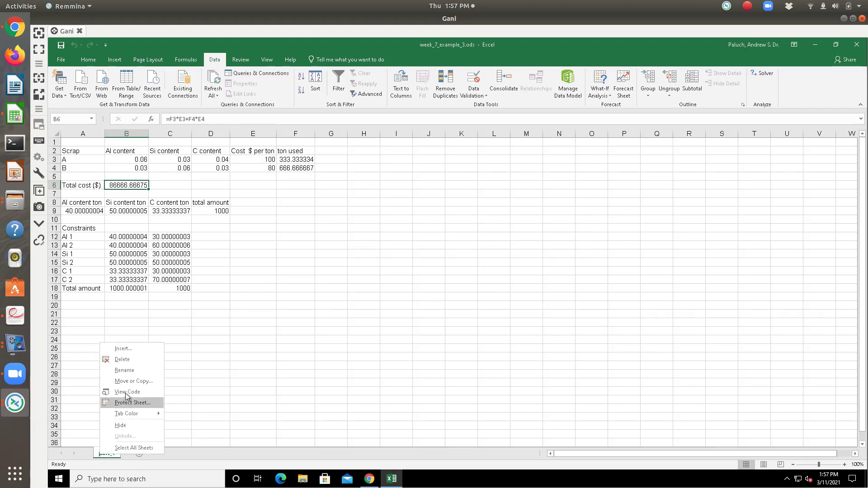
{"action": "left_click", "coordinate": [147, 380]}
{"action": "left_click", "coordinate": [114, 369]}
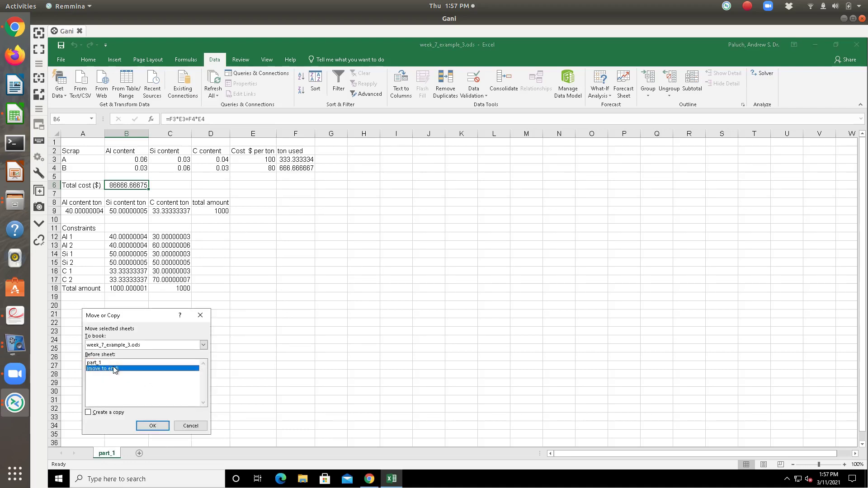
{"action": "left_click", "coordinate": [141, 345]}
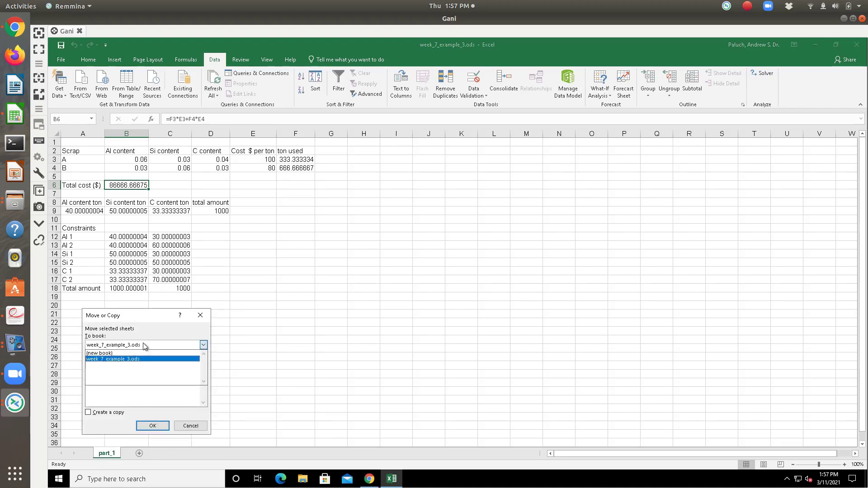
{"action": "left_click", "coordinate": [118, 413]}
{"action": "left_click", "coordinate": [116, 369]}
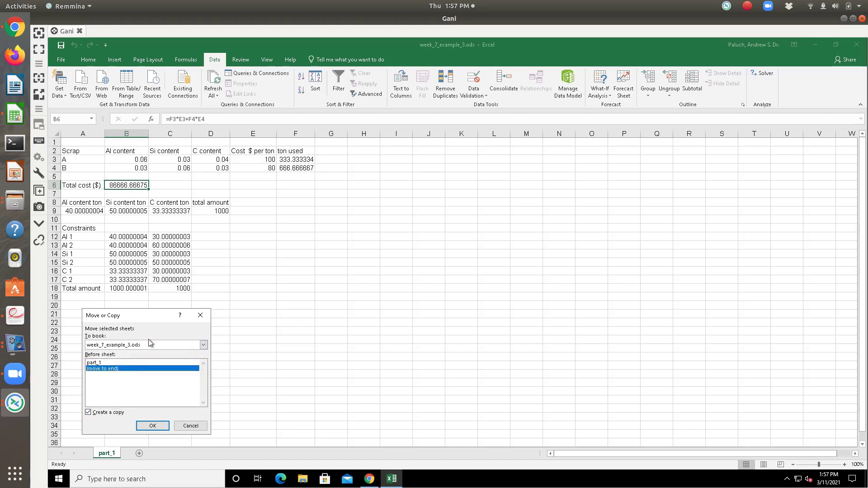
{"action": "left_click", "coordinate": [145, 425]}
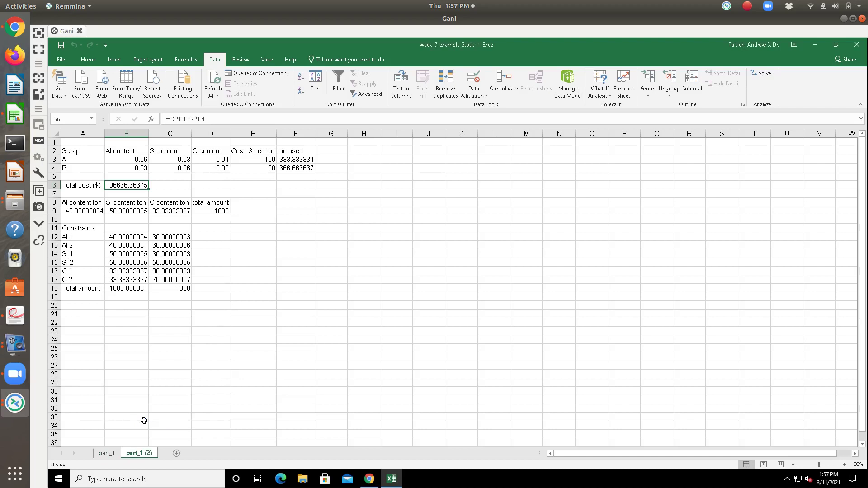
Rename the copied sheet to part_2
{"action": "right_click", "coordinate": [147, 458]}
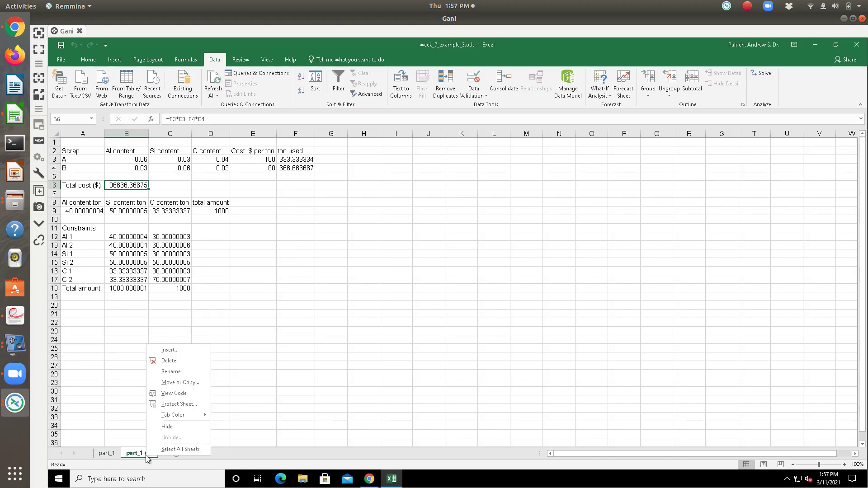
{"action": "left_click", "coordinate": [178, 377]}
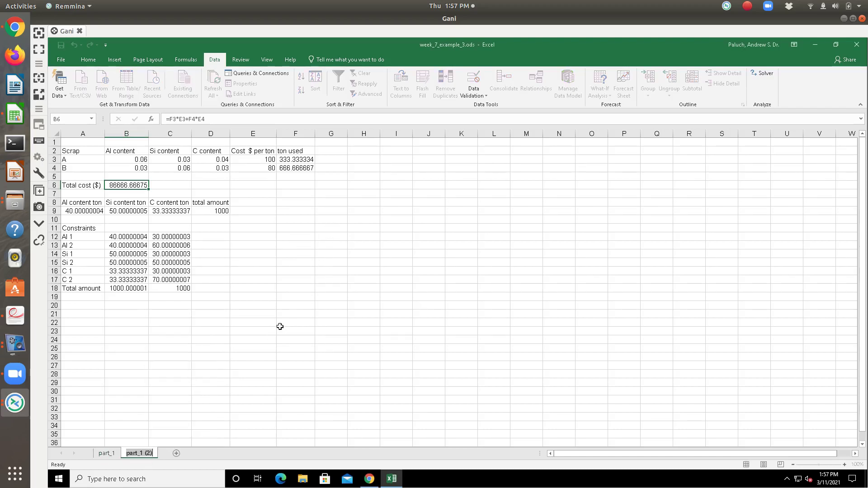
{"action": "key", "text": "Right"}
{"action": "key", "text": "BackSpace"}
{"action": "key", "text": "BackSpace"}
{"action": "key", "text": "BackSpace"}
{"action": "type", "text": "2"}
{"action": "key", "text": "Return"}
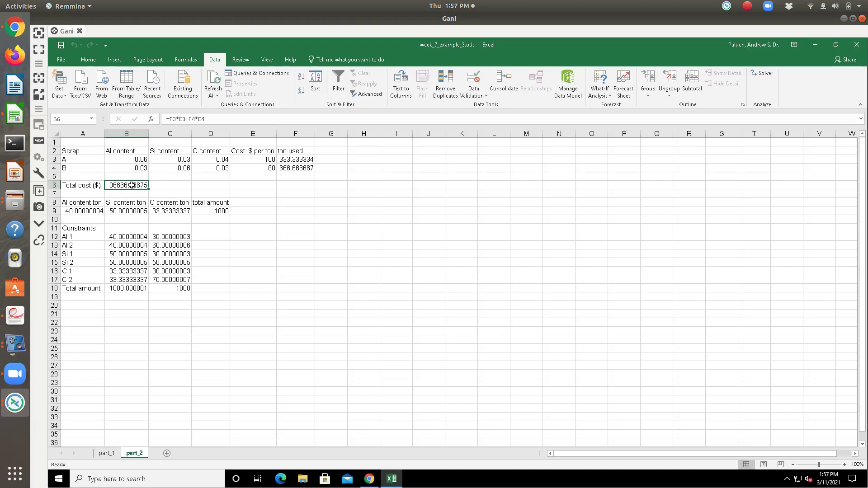
Add a Solver constraint on the part_2 sheet requiring the tons used of scrap A in cell F3 to be an integer
{"action": "left_click", "coordinate": [755, 72]}
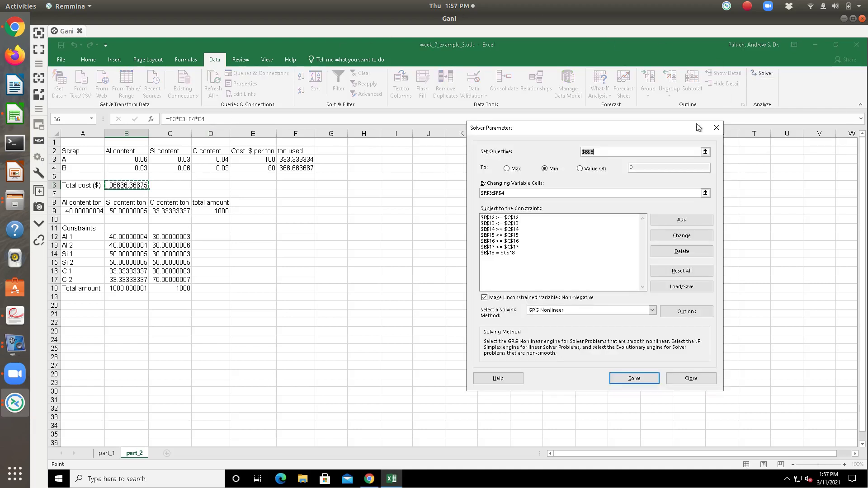
{"action": "left_click", "coordinate": [703, 219]}
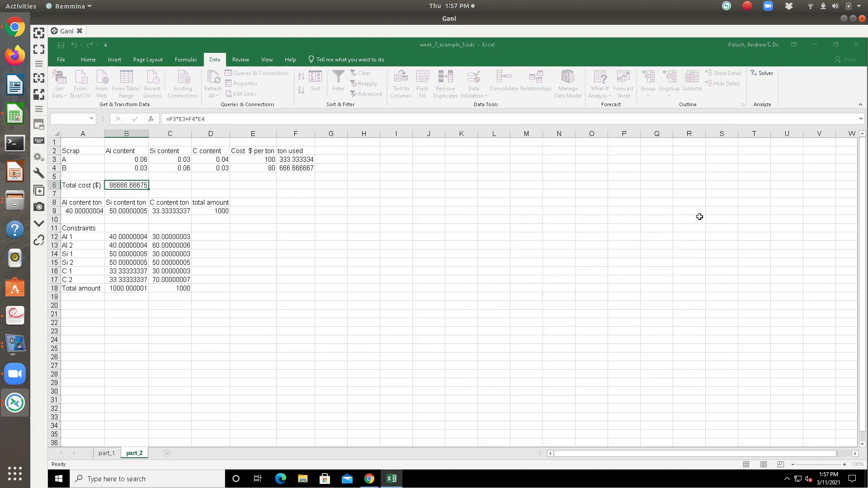
{"action": "left_click", "coordinate": [572, 260]}
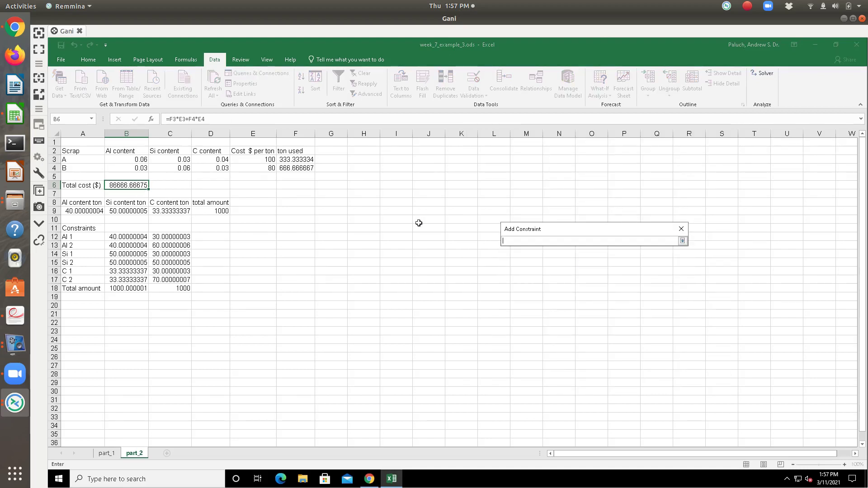
{"action": "left_click", "coordinate": [305, 160]}
{"action": "key", "text": "Return"}
{"action": "left_click", "coordinate": [594, 260]}
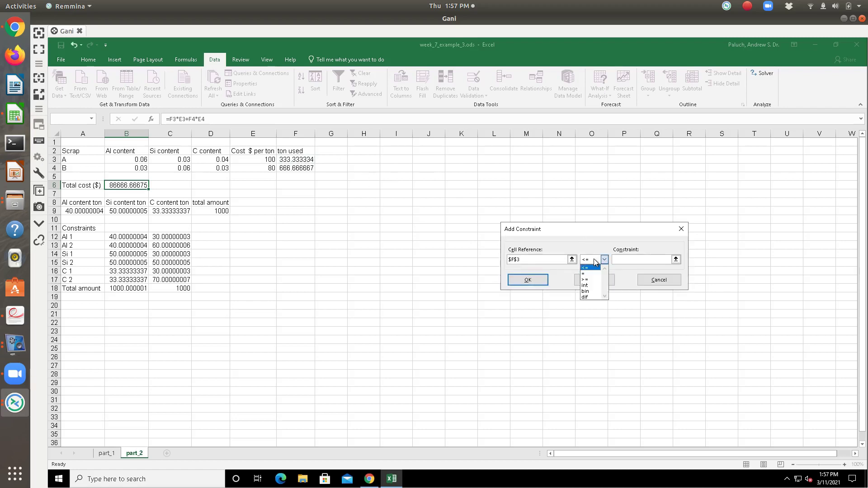
{"action": "left_click", "coordinate": [592, 285]}
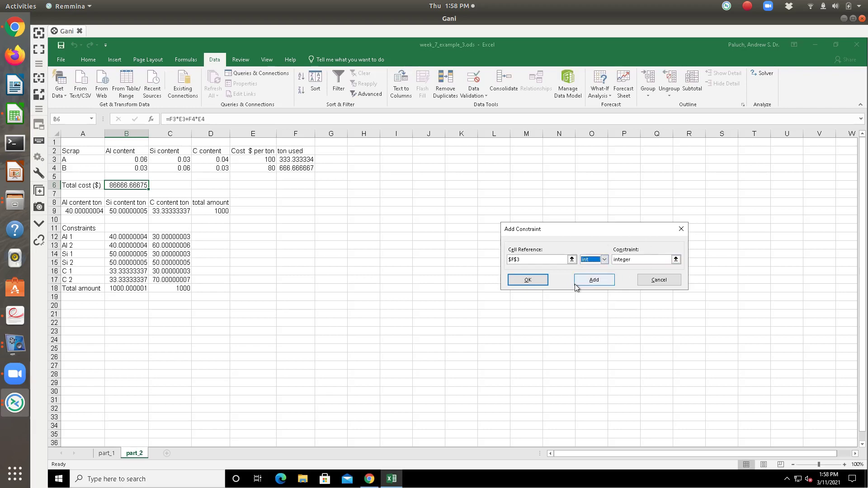
{"action": "left_click", "coordinate": [593, 282]}
Add an integer constraint on cell F4 for scrap B and solve the model with GRG Nonlinear, keeping the Solver solution
{"action": "left_click", "coordinate": [572, 259]}
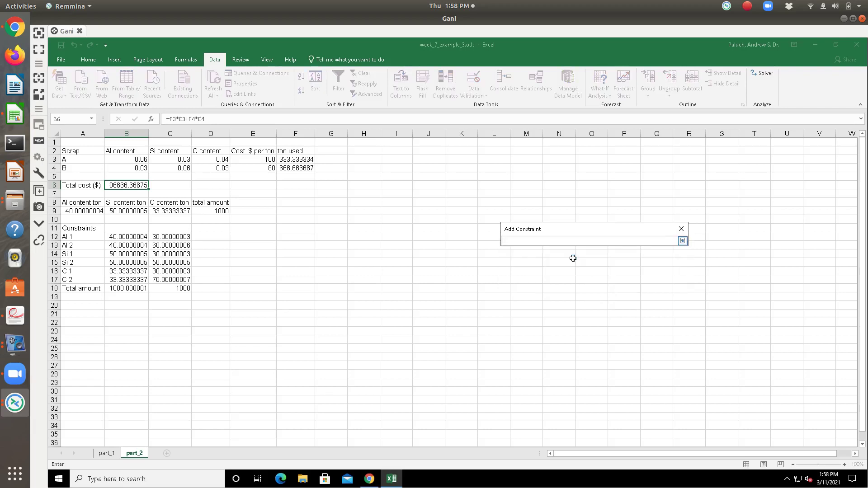
{"action": "left_click", "coordinate": [308, 168]}
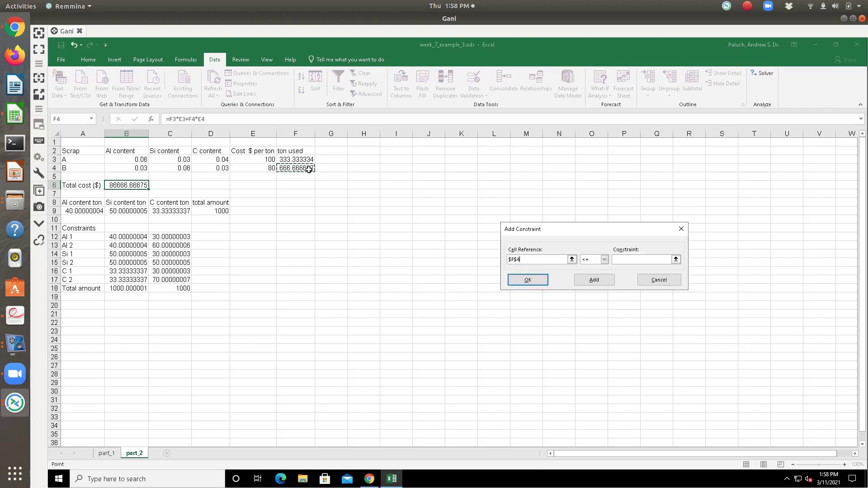
{"action": "left_click", "coordinate": [605, 260]}
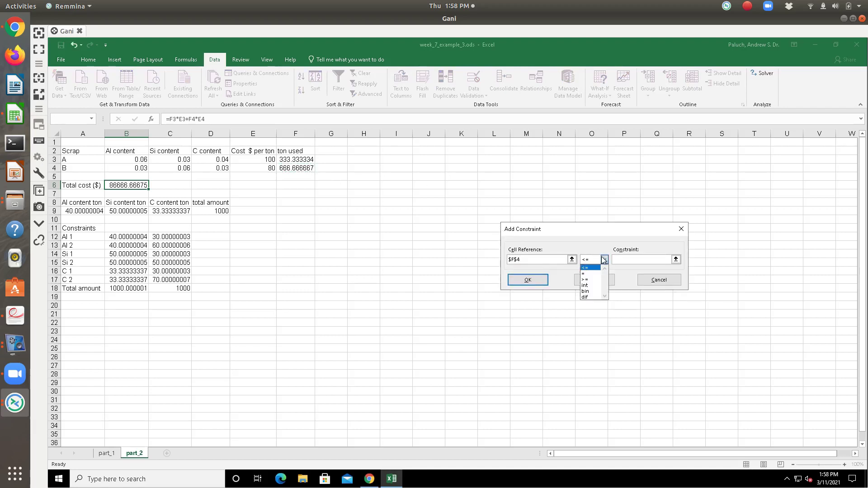
{"action": "left_click", "coordinate": [588, 285]}
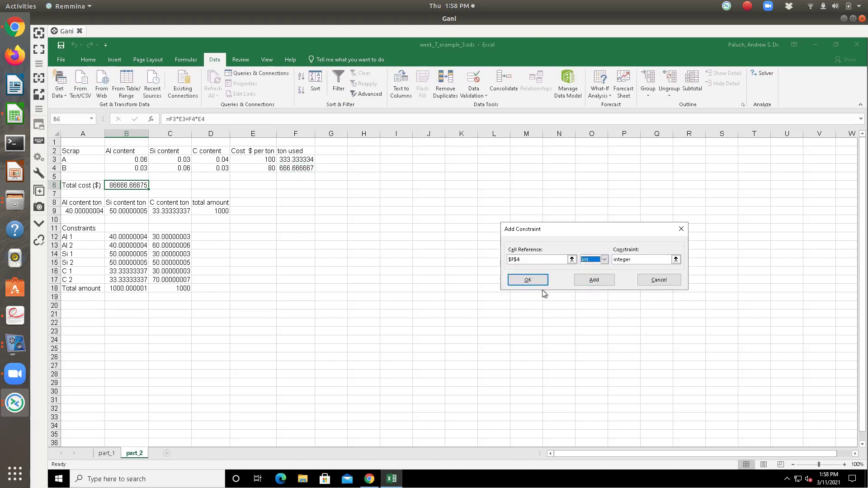
{"action": "left_click", "coordinate": [537, 282]}
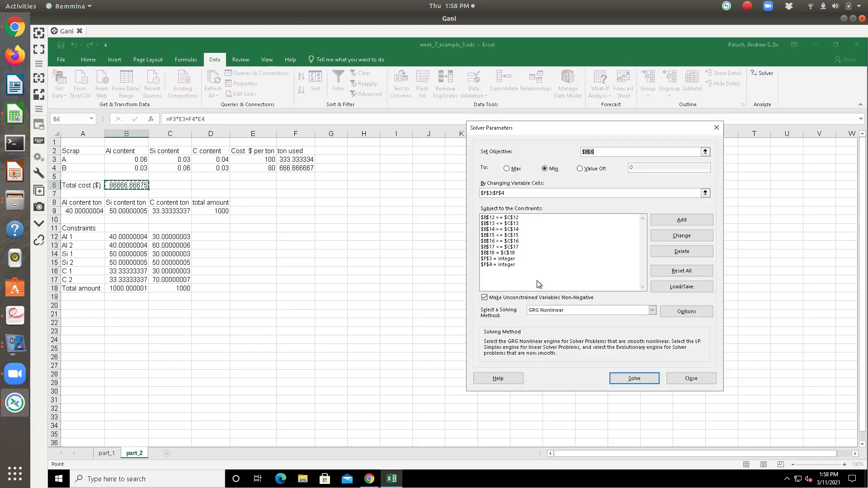
{"action": "left_click", "coordinate": [638, 381]}
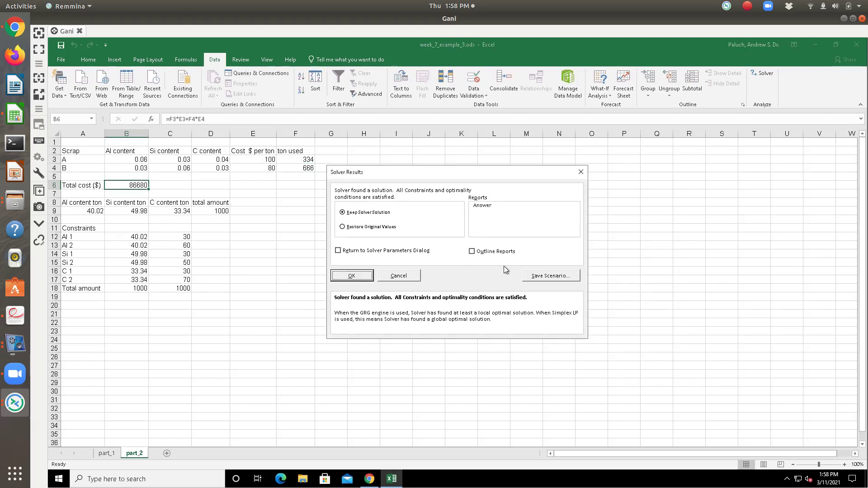
{"action": "left_click", "coordinate": [352, 275]}
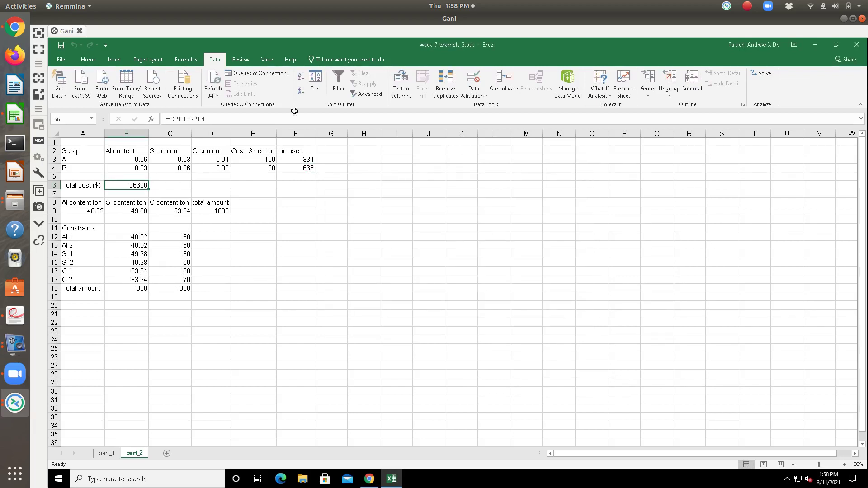
Examine the int relation among Solver's constraint types without adding a constraint, and return to the problem PDF
{"action": "left_click", "coordinate": [764, 74]}
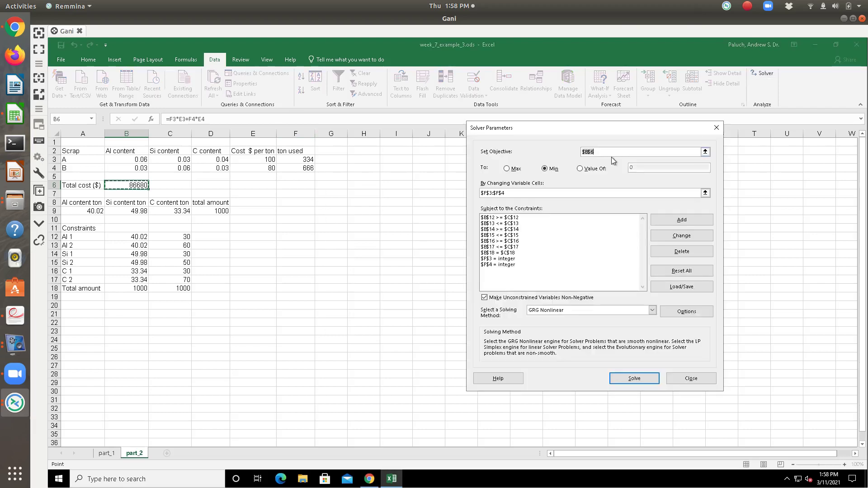
{"action": "left_click", "coordinate": [677, 221]}
{"action": "left_click", "coordinate": [603, 260]}
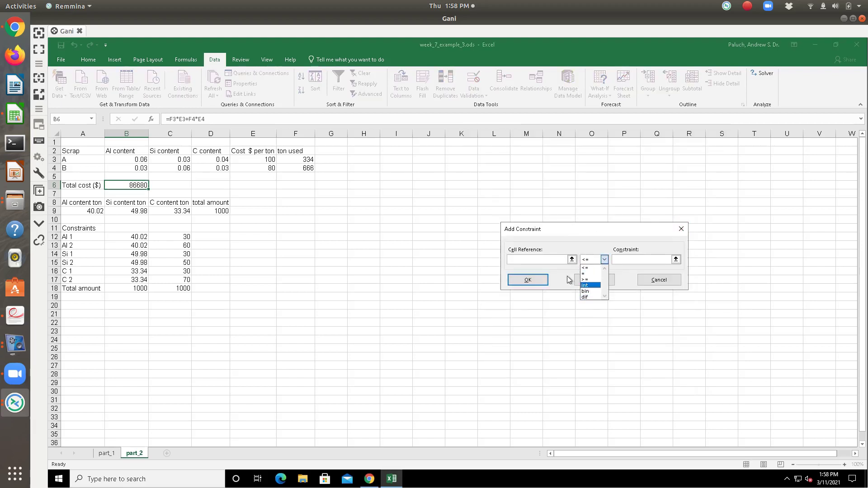
{"action": "left_click", "coordinate": [657, 284]}
{"action": "left_click", "coordinate": [659, 280]}
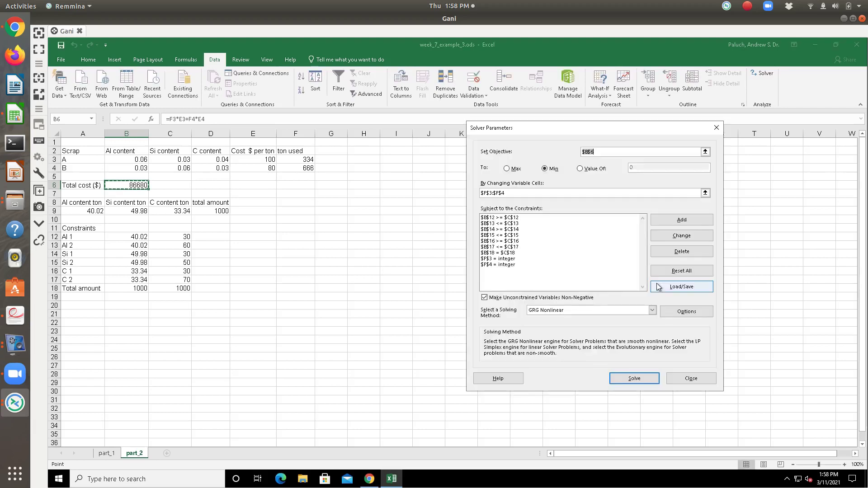
{"action": "left_click", "coordinate": [717, 127]}
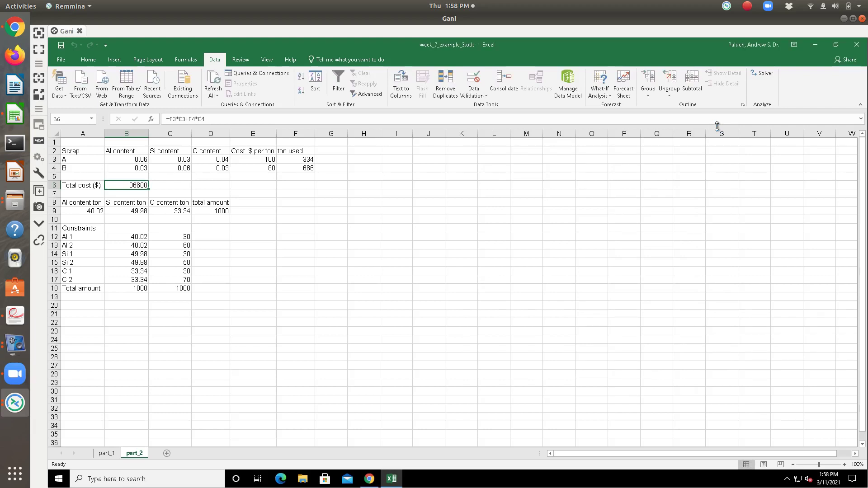
{"action": "key", "text": "ctrl+alt+Up"}
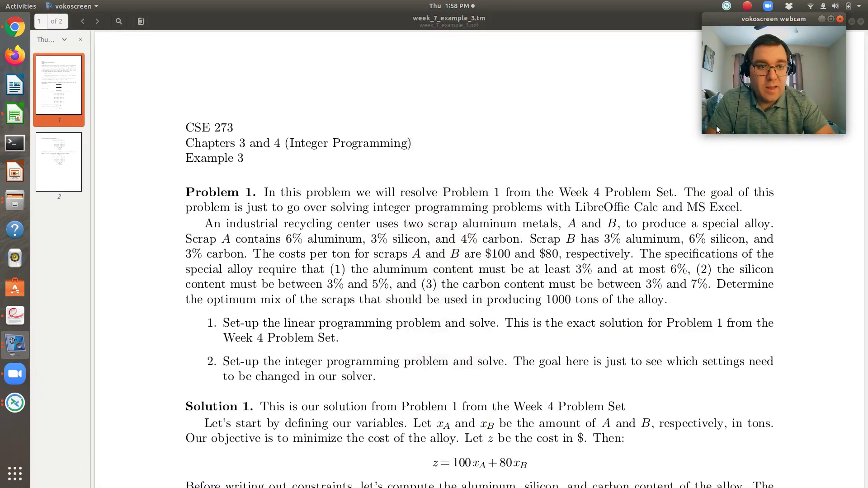